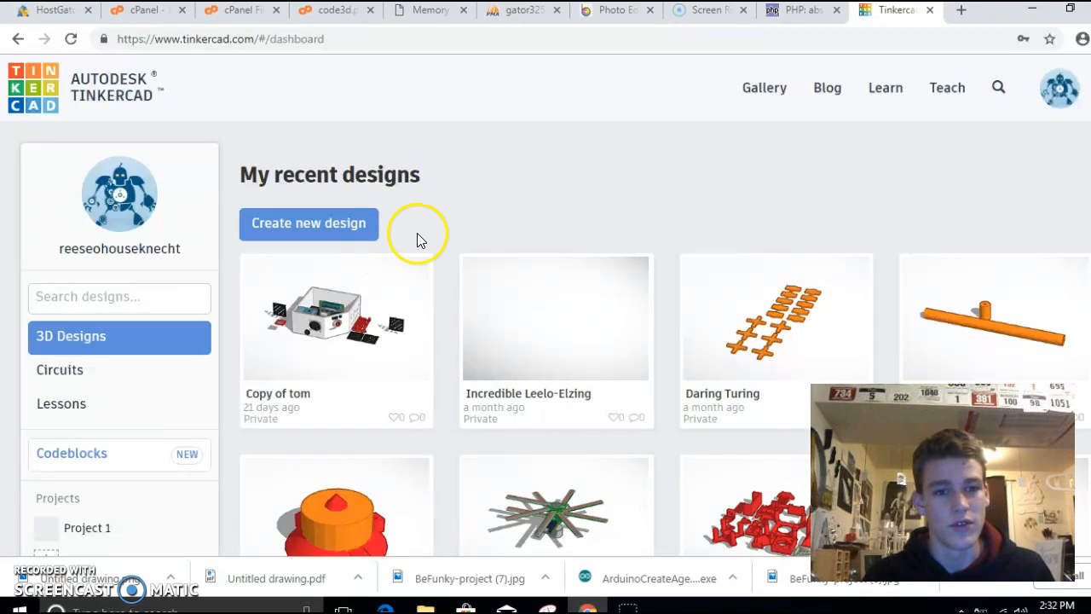
# - Open the "Copy of tom" design and examine its enclosures and the electronics inside from several angles
pyautogui.click(342, 229)
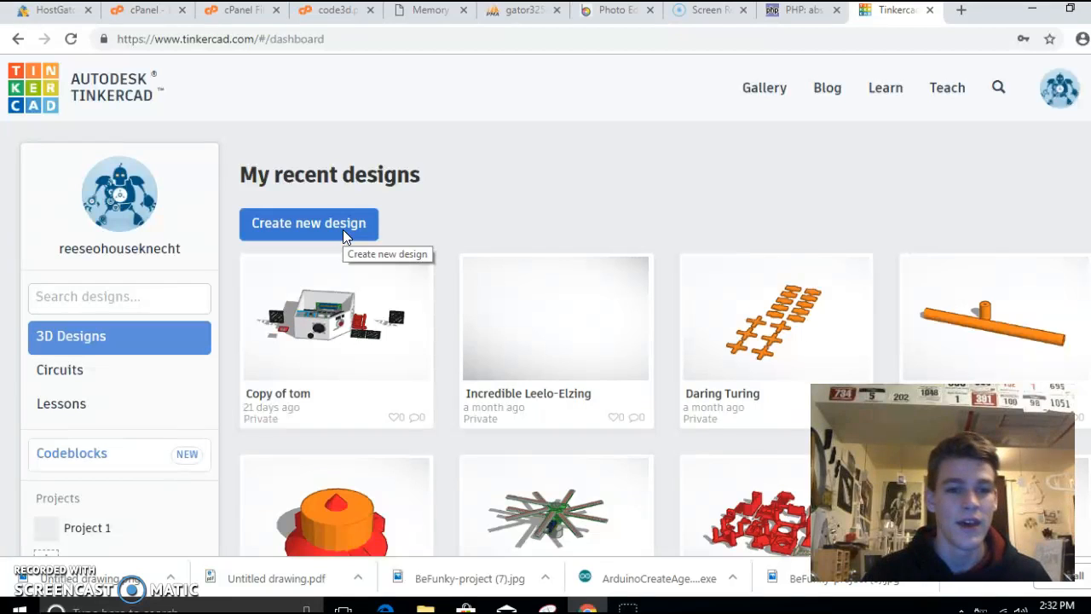
pyautogui.click(281, 273)
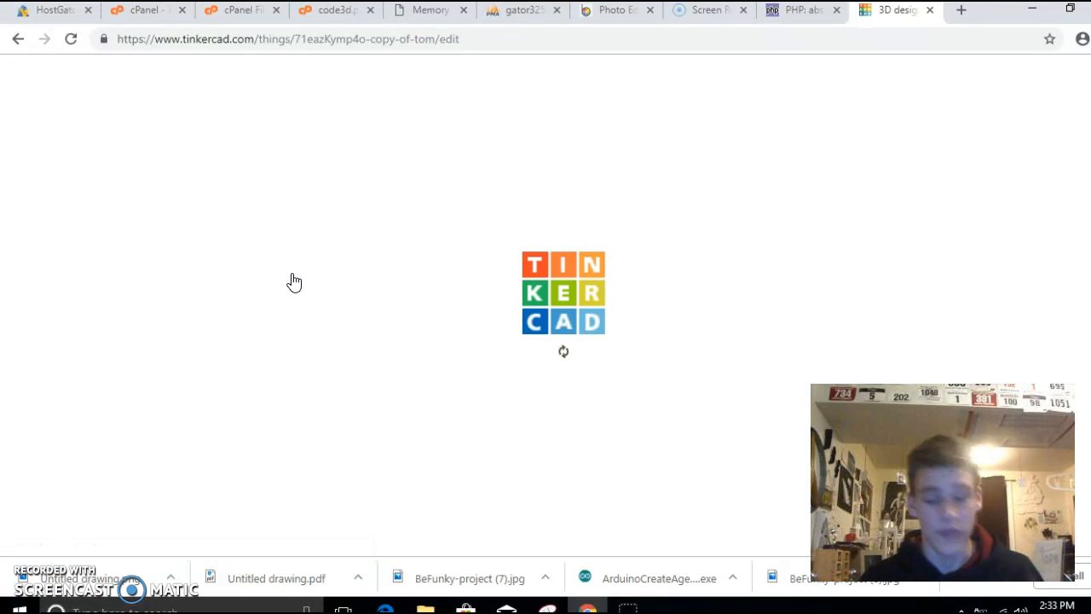
pyautogui.click(259, 247)
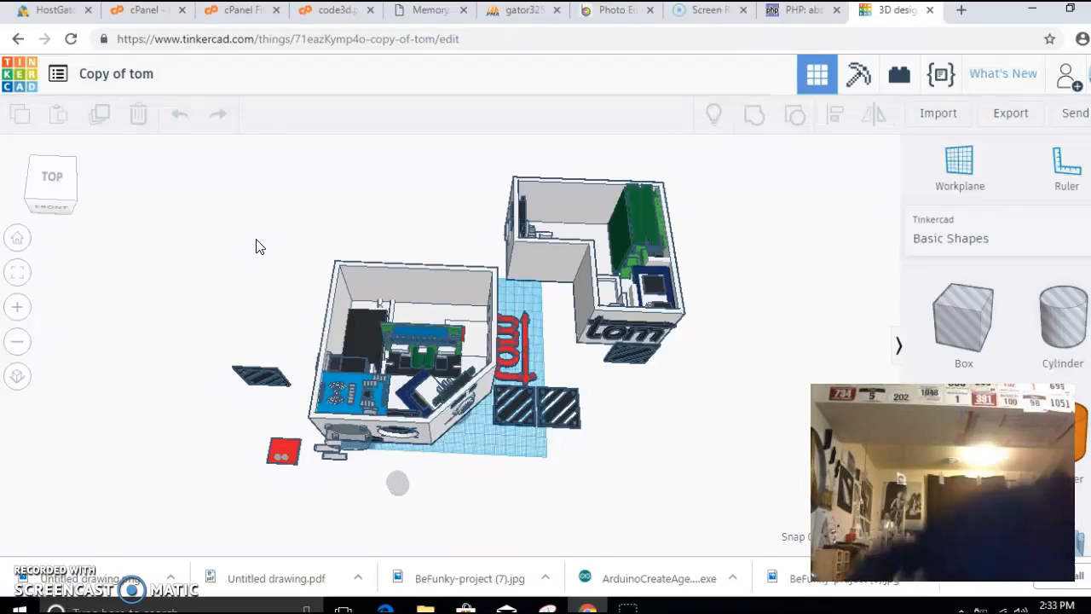
pyautogui.scroll(8, 461, 413)
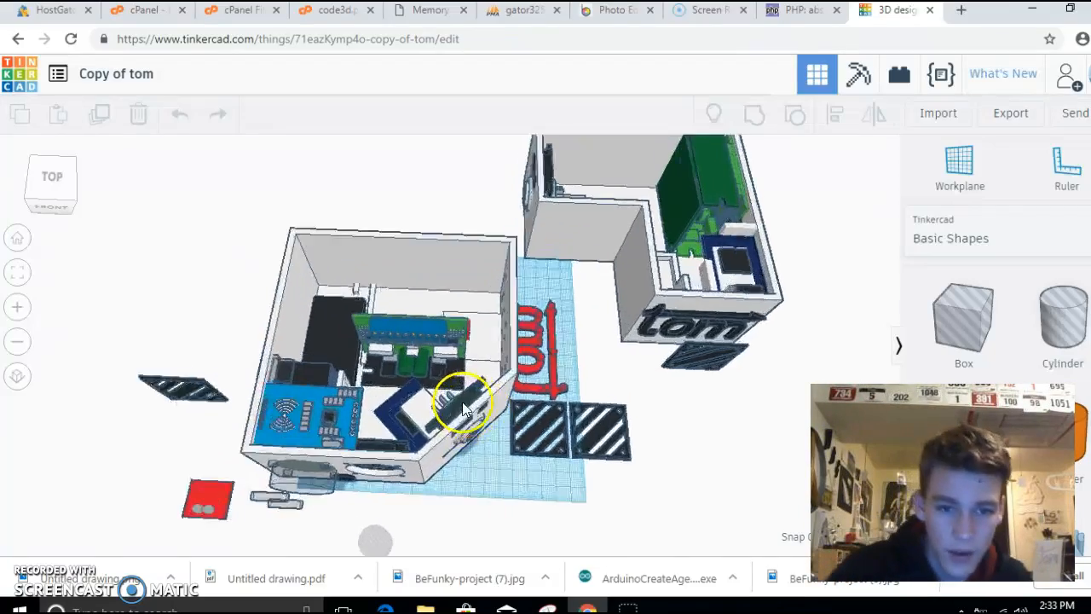
pyautogui.moveTo(461, 413)
pyautogui.mouseDown(button='right')
pyautogui.moveTo(407, 402)
pyautogui.moveTo(453, 319)
pyautogui.moveTo(492, 312)
pyautogui.mouseUp(button='right')
pyautogui.moveTo(503, 251); pyautogui.dragTo(583, 271, button='right')
pyautogui.moveTo(689, 249)
pyautogui.mouseDown(button='right')
pyautogui.moveTo(638, 317)
pyautogui.moveTo(652, 298)
pyautogui.moveTo(677, 295)
pyautogui.moveTo(699, 241)
pyautogui.moveTo(584, 244)
pyautogui.moveTo(418, 319)
pyautogui.moveTo(316, 592)
pyautogui.moveTo(128, 256)
pyautogui.mouseUp(button='right')
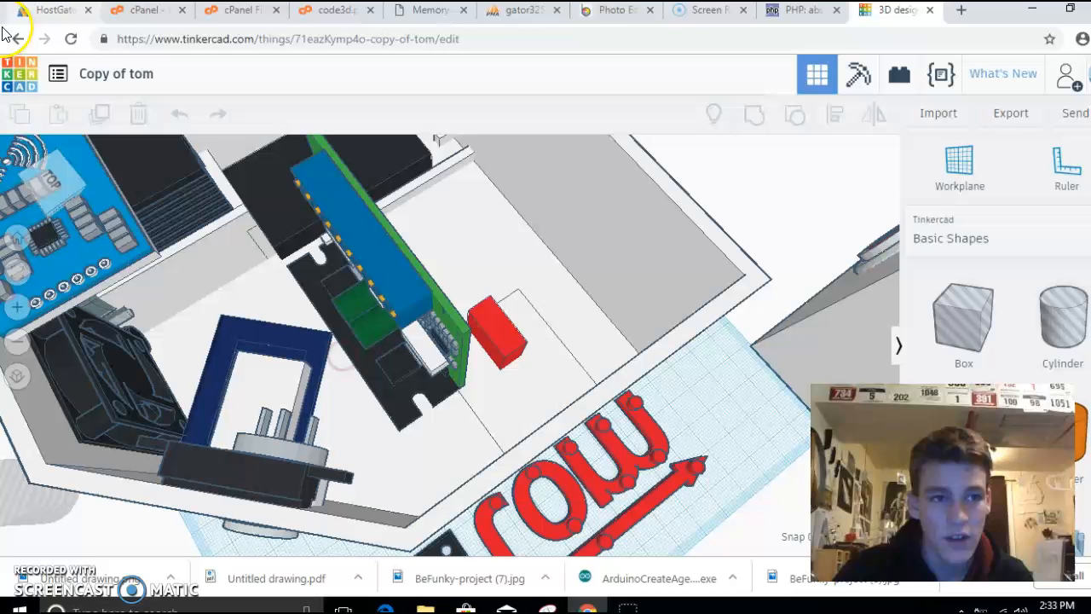
# - Create a new empty design from the list of existing designs
pyautogui.click(63, 67)
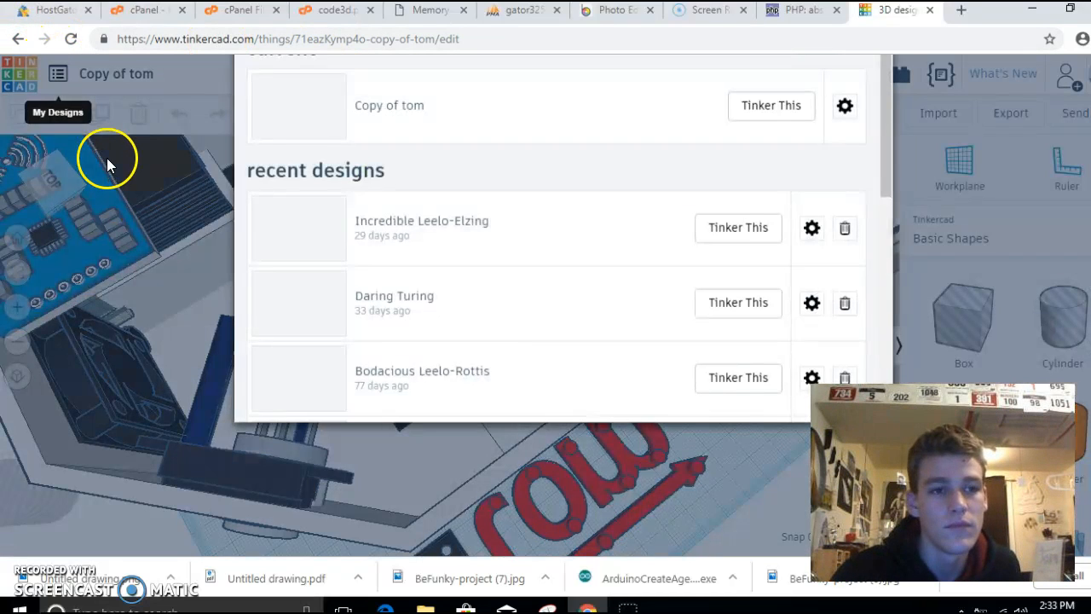
pyautogui.click(840, 98)
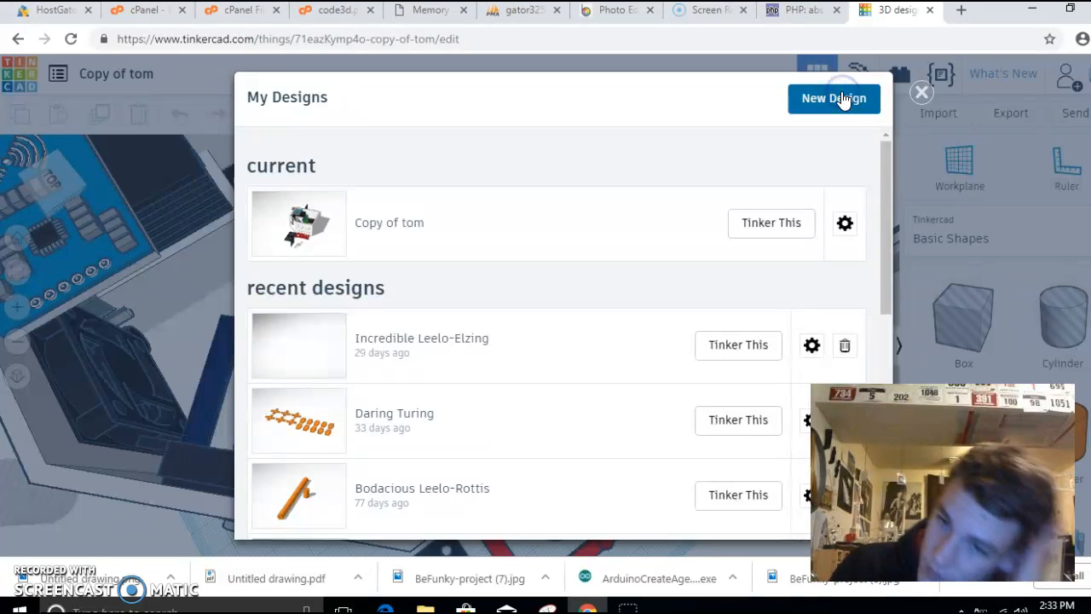
pyautogui.click(856, 103)
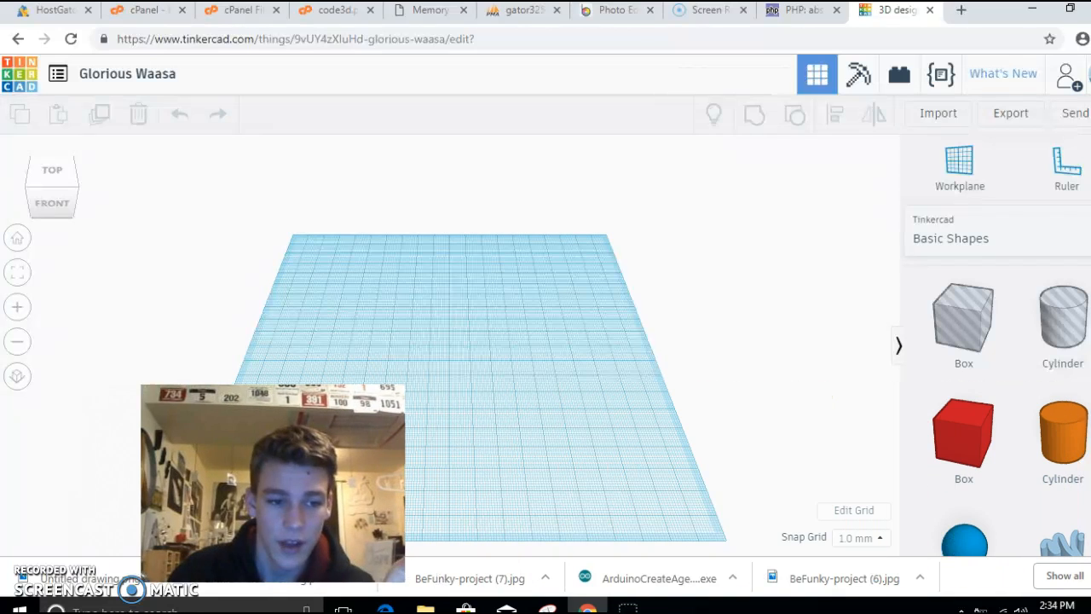
# - Set the workplane's snap grid to 0.5 mm
pyautogui.click(862, 540)
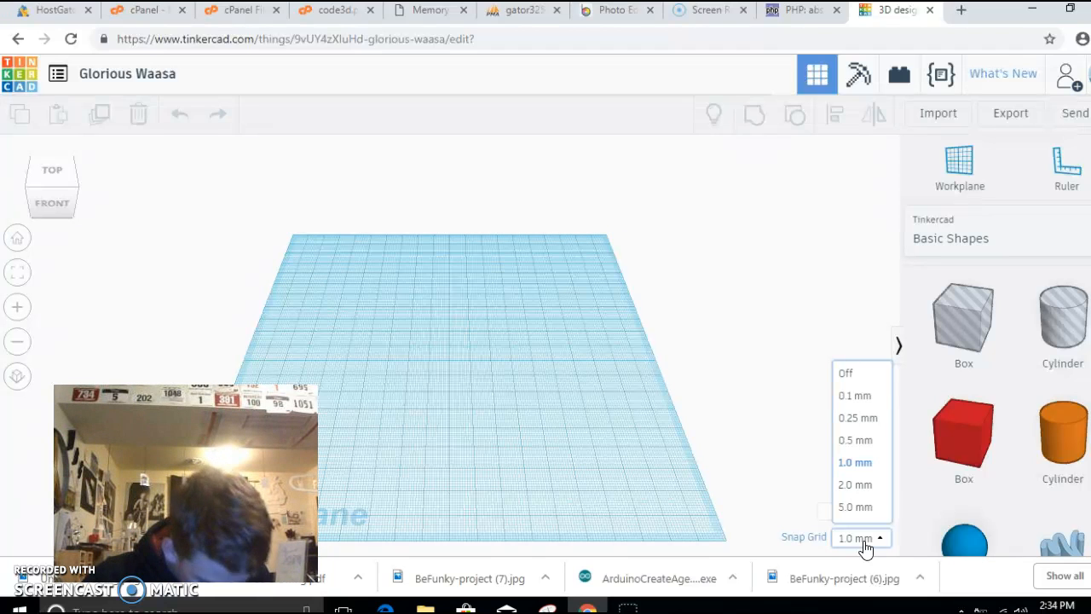
pyautogui.click(855, 485)
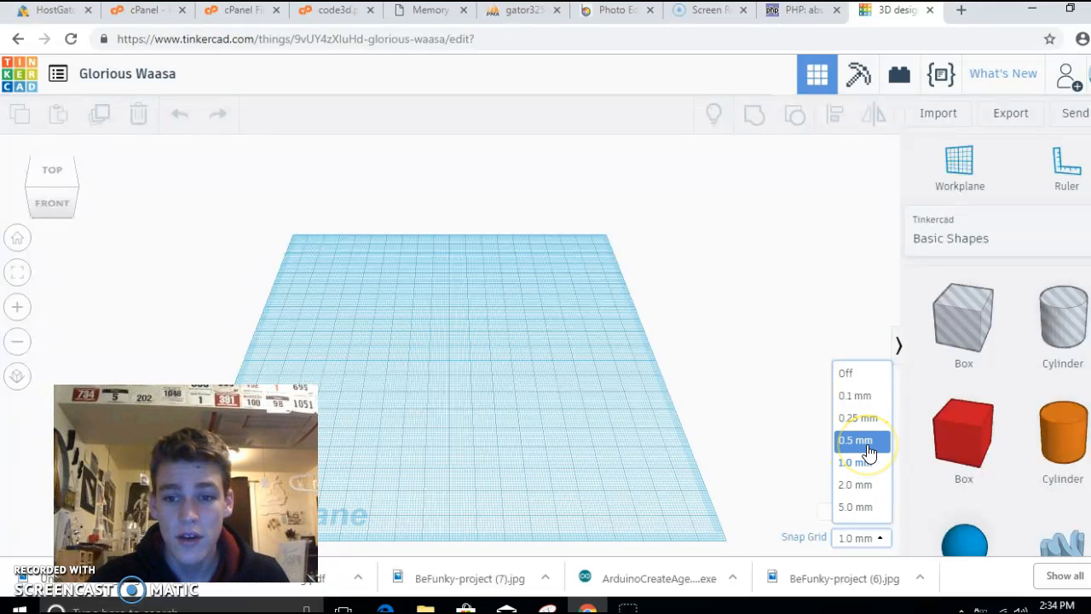
pyautogui.click(865, 444)
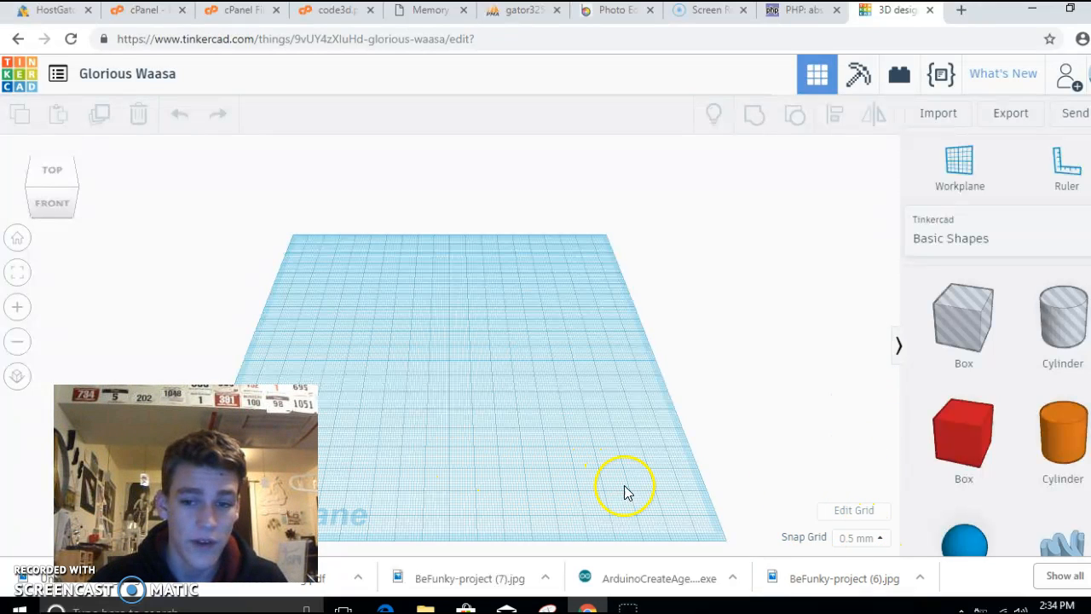
pyautogui.click(863, 538)
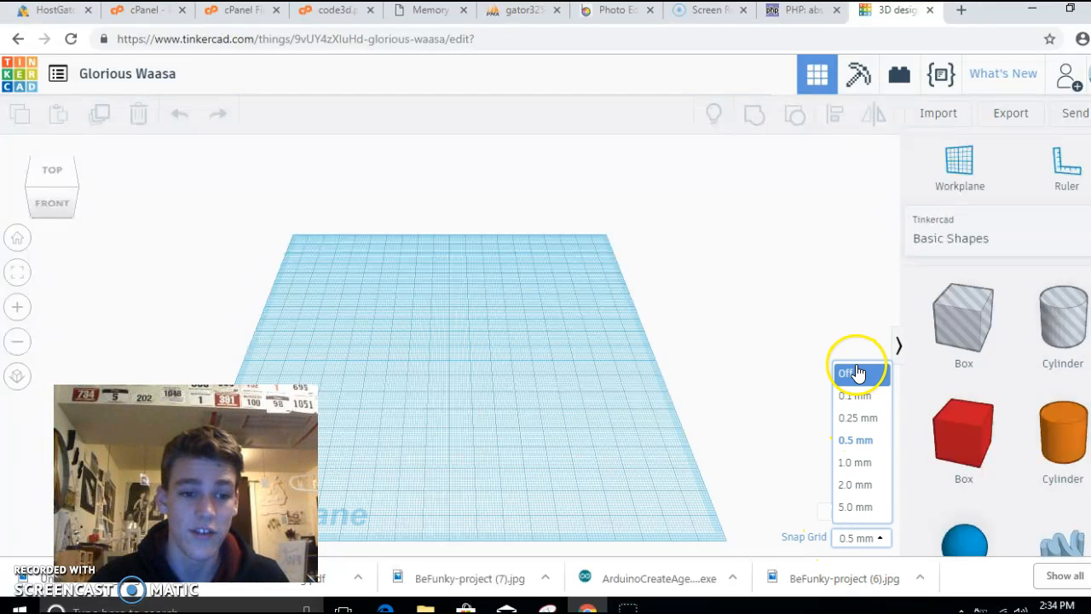
pyautogui.click(435, 307)
# - Place a solid red box on the workplane and resize its base to about 10 mm wide by 22.5 mm long
pyautogui.scroll(8, 426, 341)
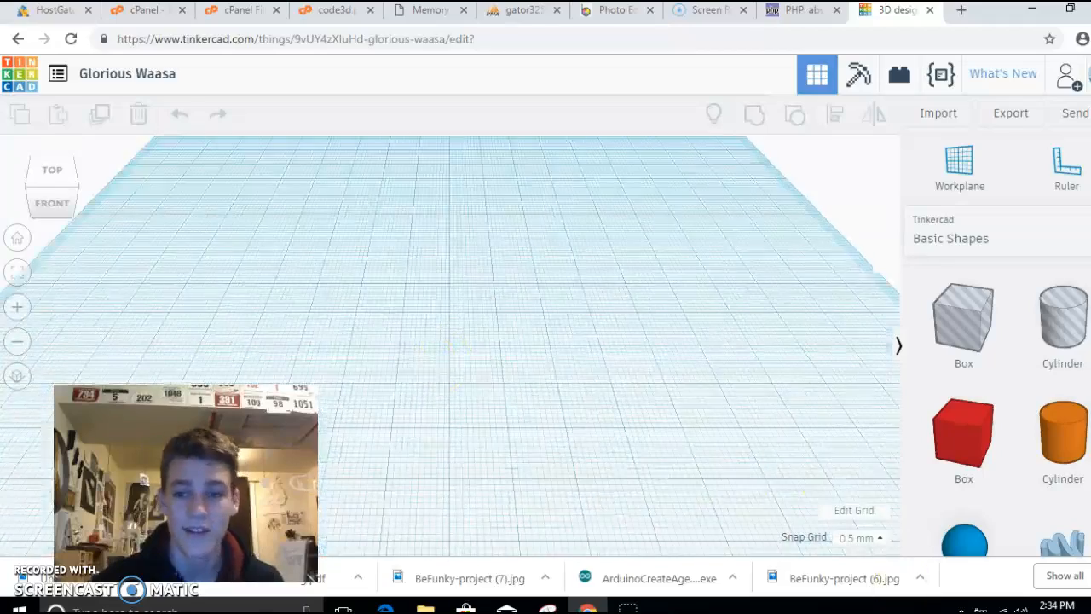
pyautogui.moveTo(964, 453); pyautogui.dragTo(485, 416)
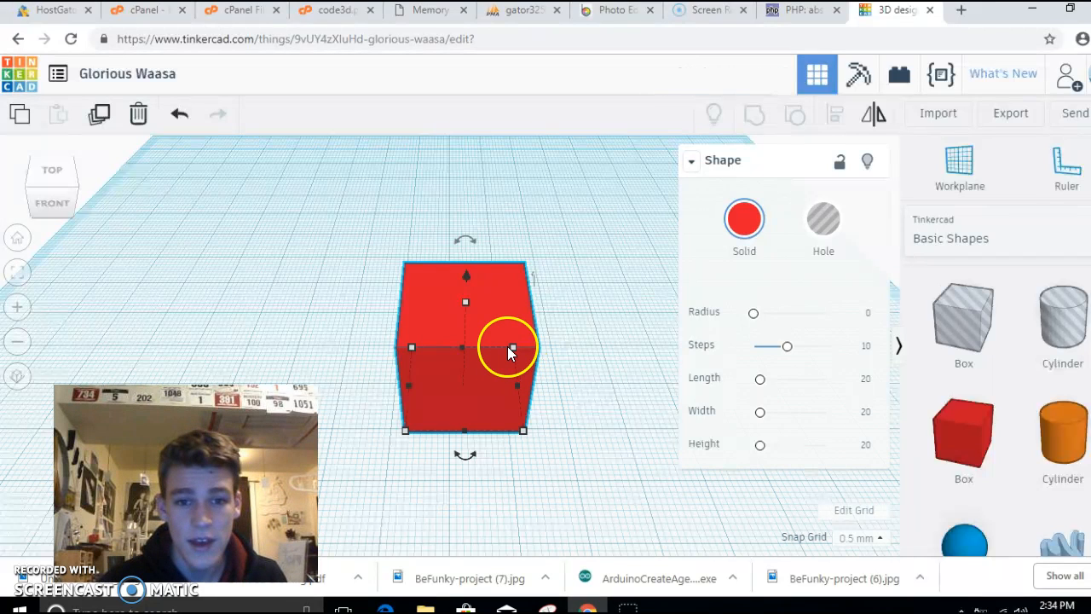
pyautogui.moveTo(514, 350); pyautogui.dragTo(463, 346)
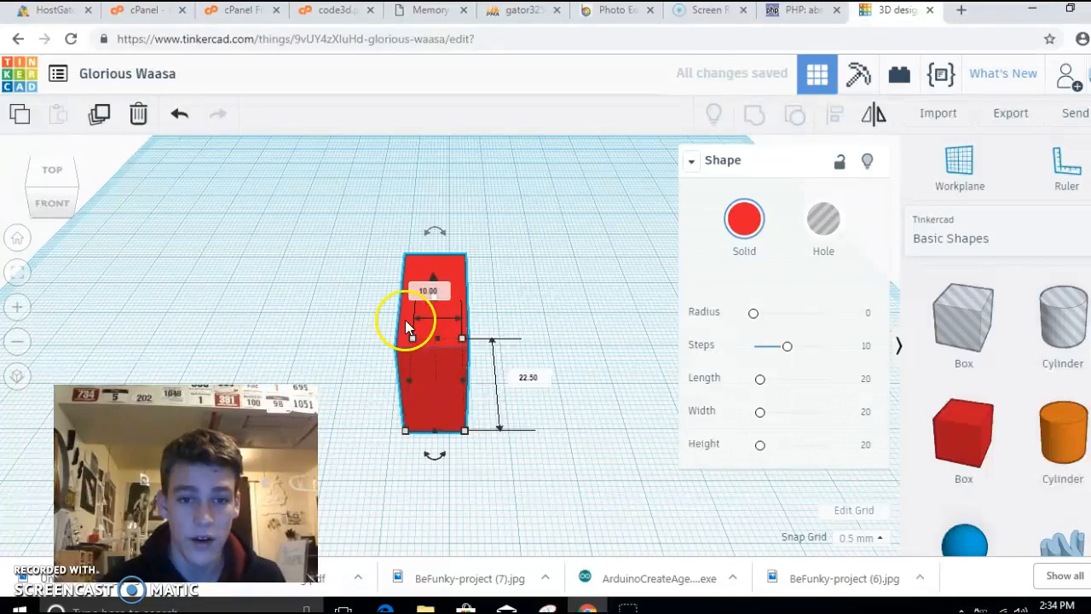
# - Lower the red box's height to about 5.5 mm and widen it sideways into a flat, roughly square slab
pyautogui.moveTo(512, 309); pyautogui.dragTo(546, 276, button='right')
pyautogui.scroll(10, 501, 300)
pyautogui.scroll(-5, 501, 304)
pyautogui.moveTo(501, 307); pyautogui.dragTo(433, 346, button='right')
pyautogui.click(511, 356)
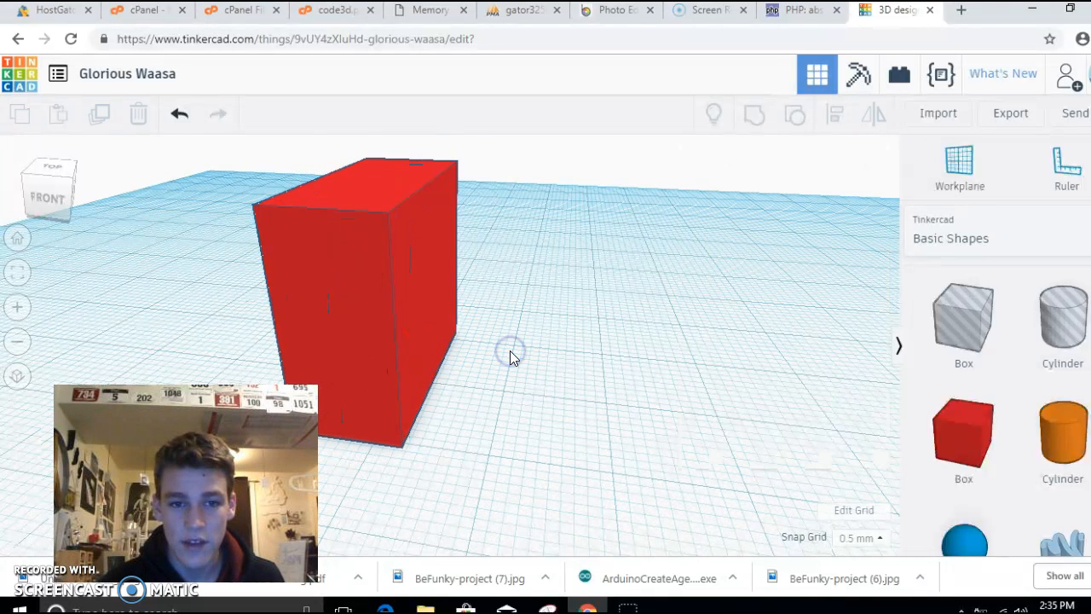
pyautogui.click(393, 191)
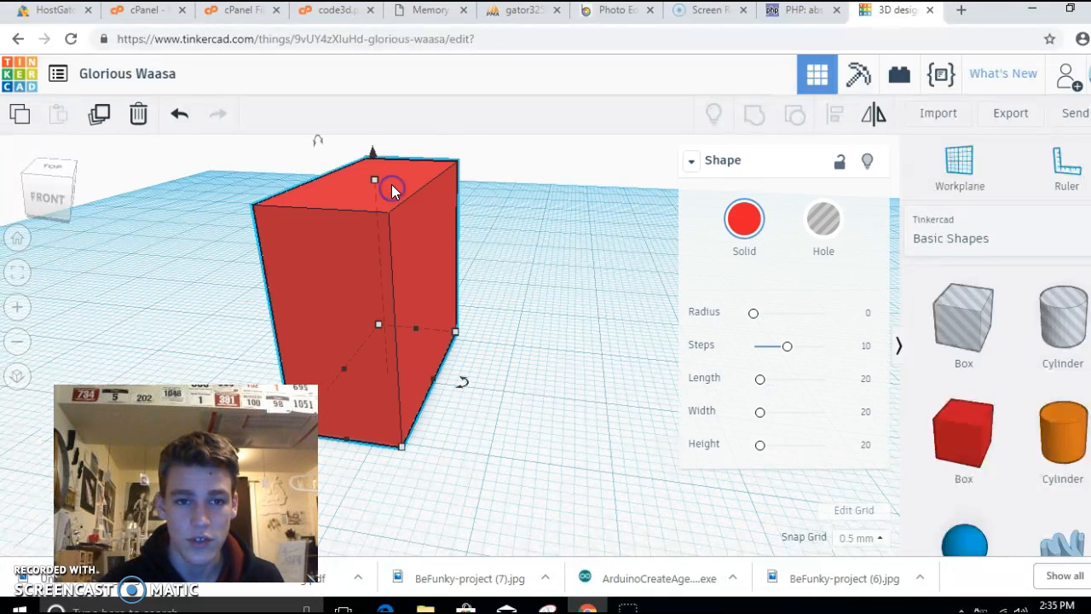
pyautogui.moveTo(377, 182); pyautogui.dragTo(397, 335)
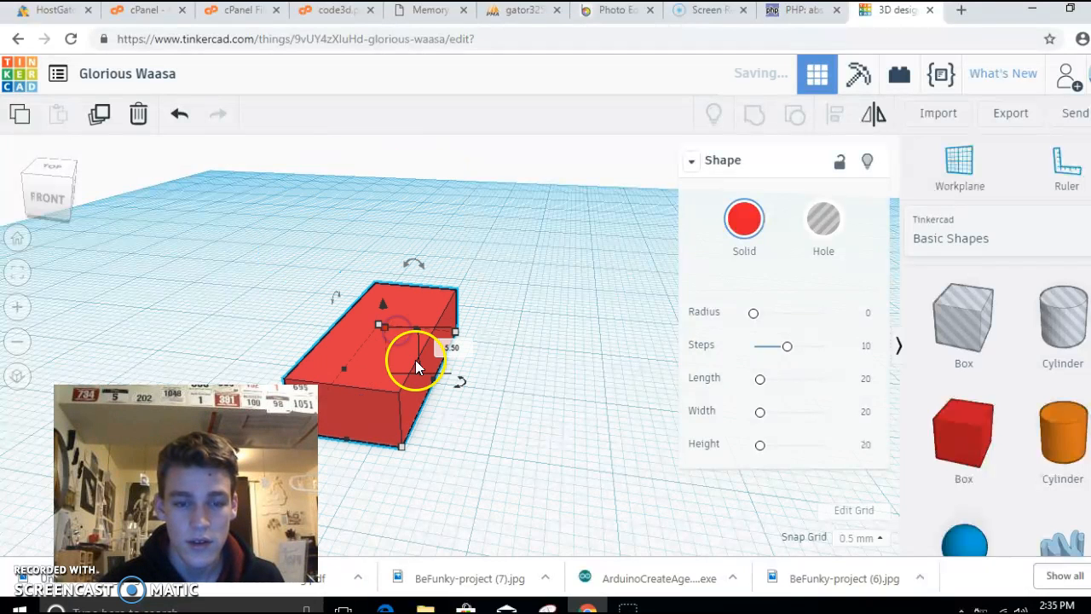
pyautogui.moveTo(441, 380); pyautogui.dragTo(560, 433)
pyautogui.click(611, 484)
# - Add a solid cylinder, shrink its base to about 10.5 by 10.5 mm, and position it over the middle of the red slab
pyautogui.click(1072, 460)
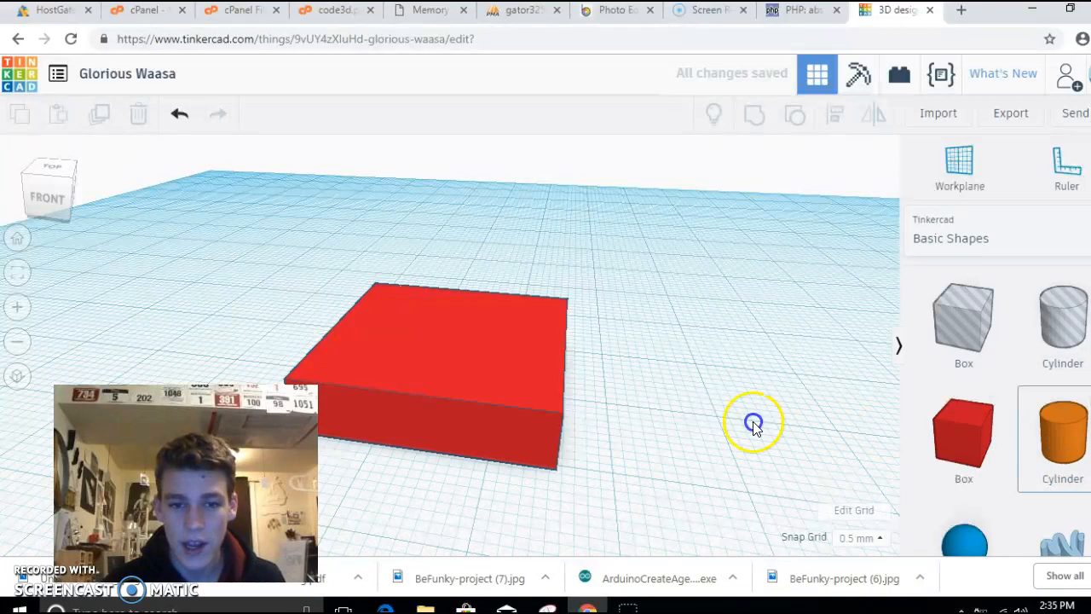
pyautogui.click(495, 385)
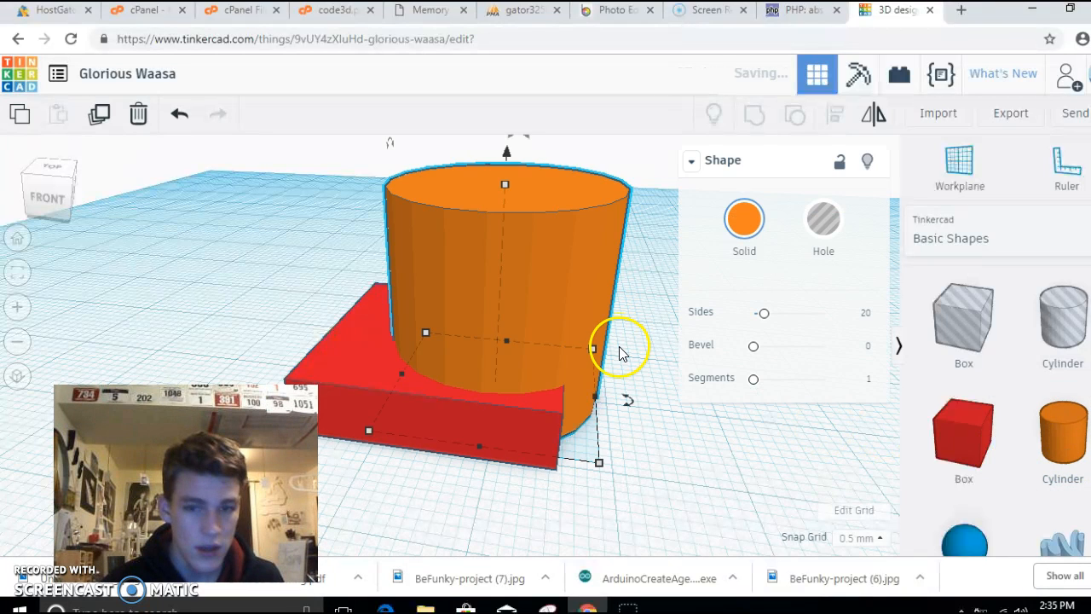
pyautogui.moveTo(585, 365); pyautogui.dragTo(483, 411)
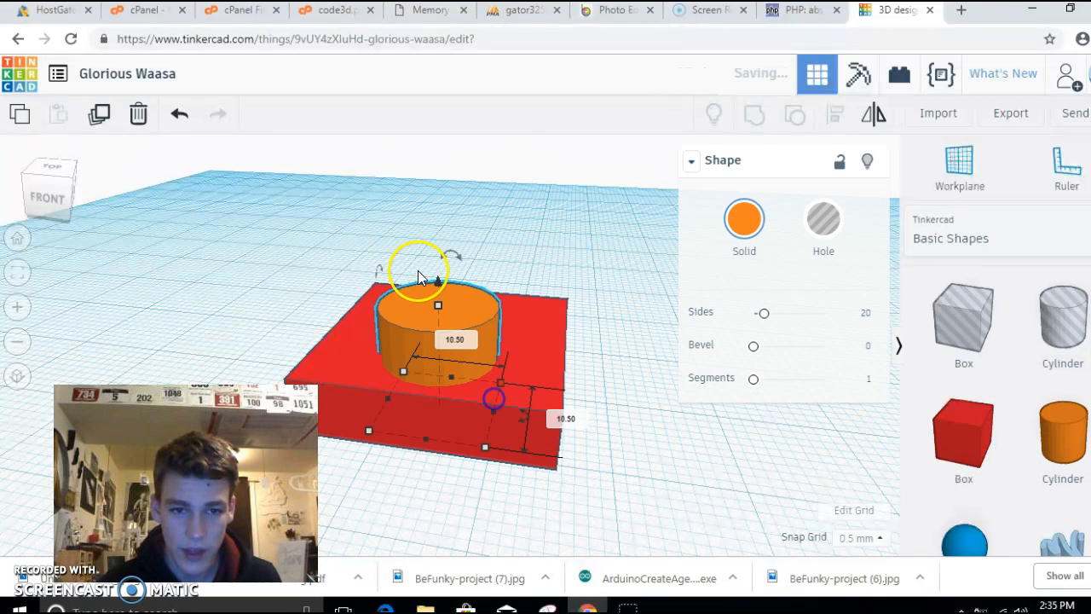
pyautogui.moveTo(438, 289)
pyautogui.mouseDown()
pyautogui.moveTo(438, 244)
pyautogui.moveTo(450, 290)
pyautogui.mouseUp()
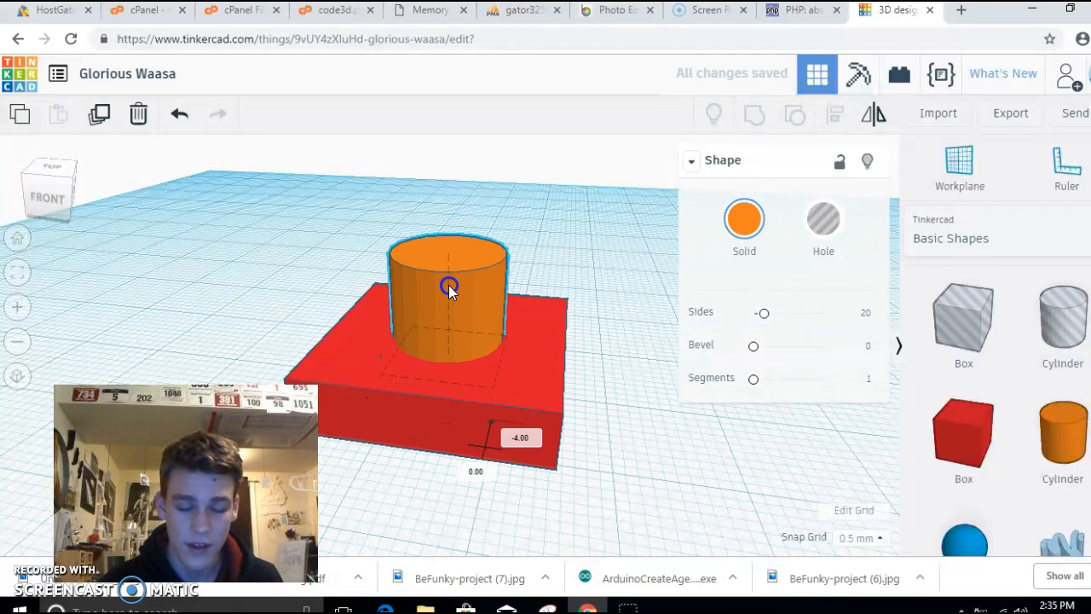
# - Select the red slab and the orange cylinder together and group them into one shape
pyautogui.moveTo(527, 334); pyautogui.dragTo(542, 294, button='right')
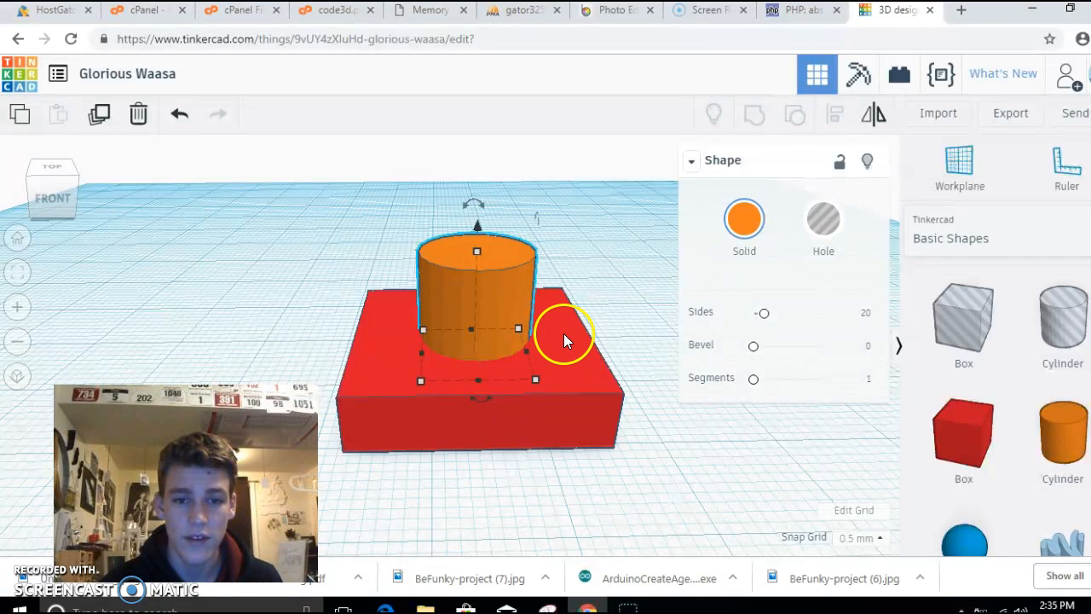
pyautogui.click(611, 310)
pyautogui.moveTo(555, 283); pyautogui.dragTo(651, 465)
pyautogui.click(614, 493)
pyautogui.click(529, 389)
pyautogui.keyDown('shift'); pyautogui.click(458, 310); pyautogui.keyUp('shift')
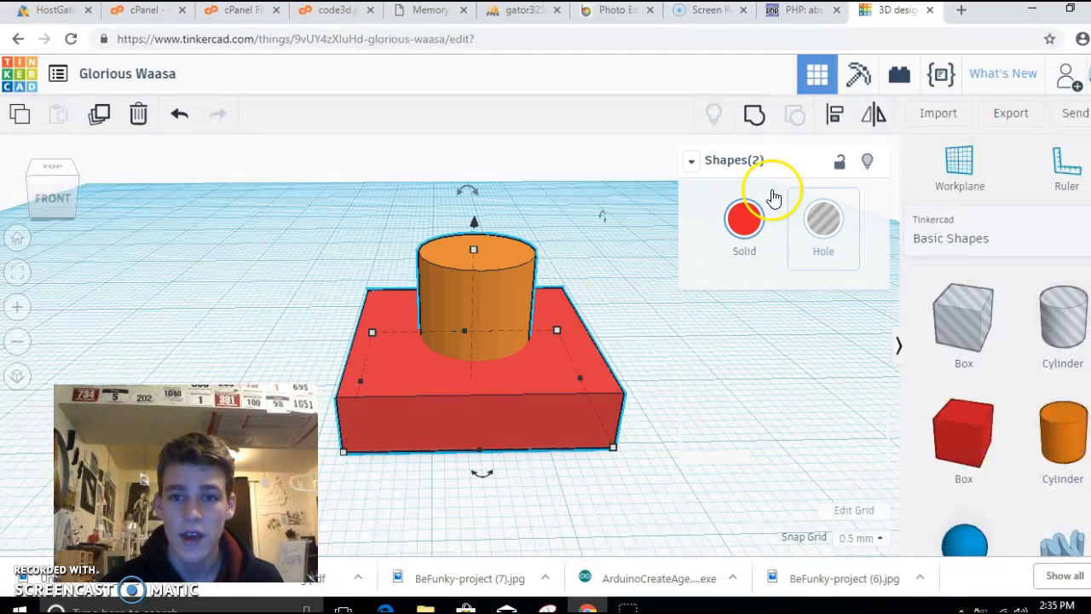
pyautogui.hotkey('ctrl', 'g')
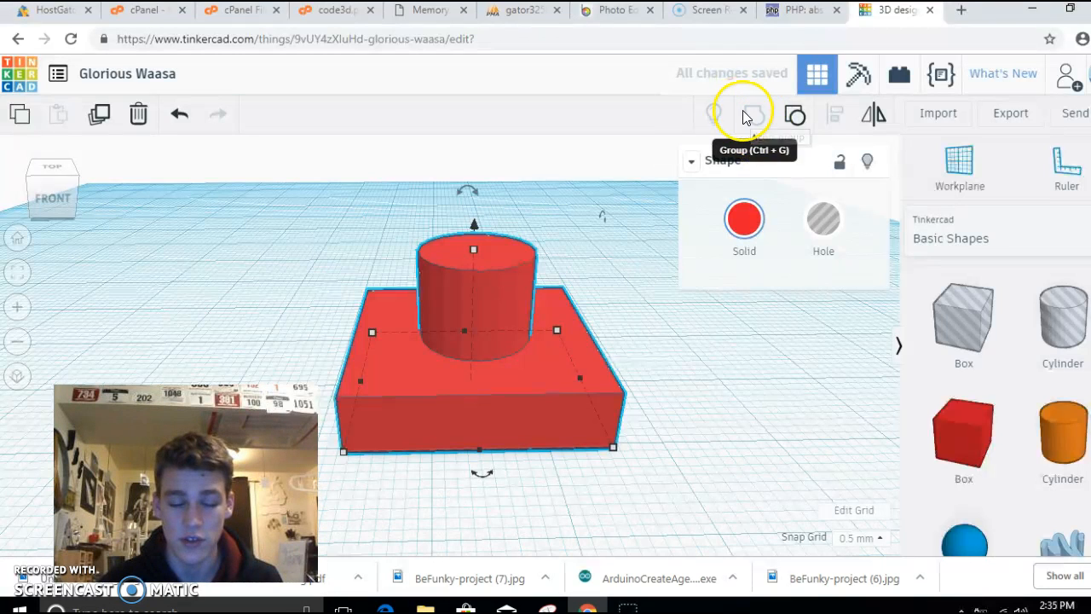
# - Rotate the grouped slab and cylinder about the front-to-back axis so the shape tilts sideways above the workplane
pyautogui.click(691, 367)
pyautogui.moveTo(479, 341); pyautogui.dragTo(533, 334)
pyautogui.moveTo(533, 334); pyautogui.dragTo(529, 374, button='right')
pyautogui.moveTo(502, 192)
pyautogui.moveTo(502, 191); pyautogui.dragTo(451, 251)
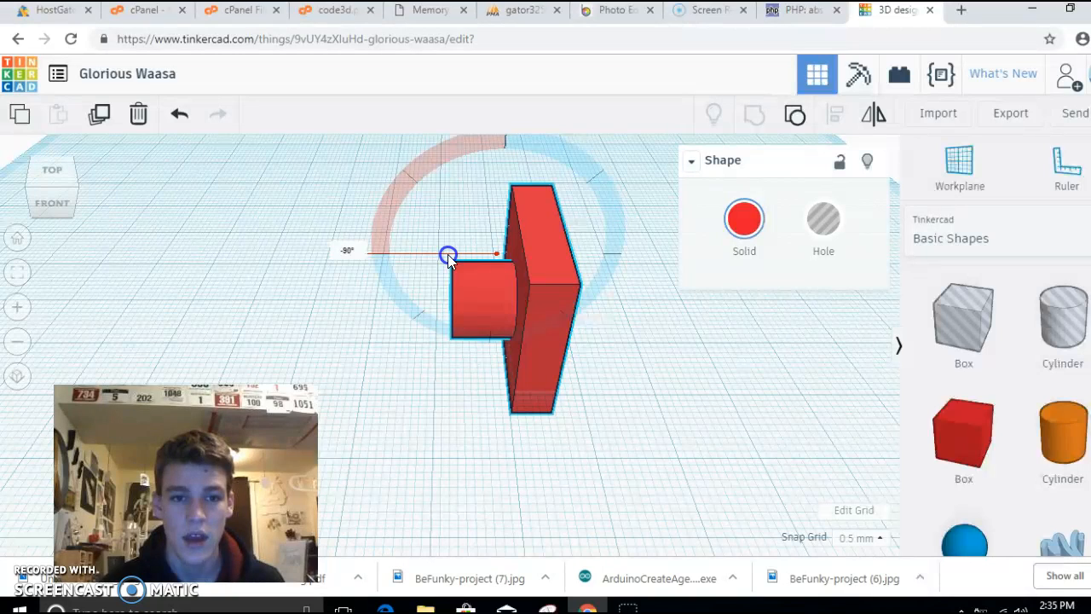
pyautogui.moveTo(447, 257); pyautogui.dragTo(409, 242)
pyautogui.moveTo(287, 218); pyautogui.dragTo(522, 218)
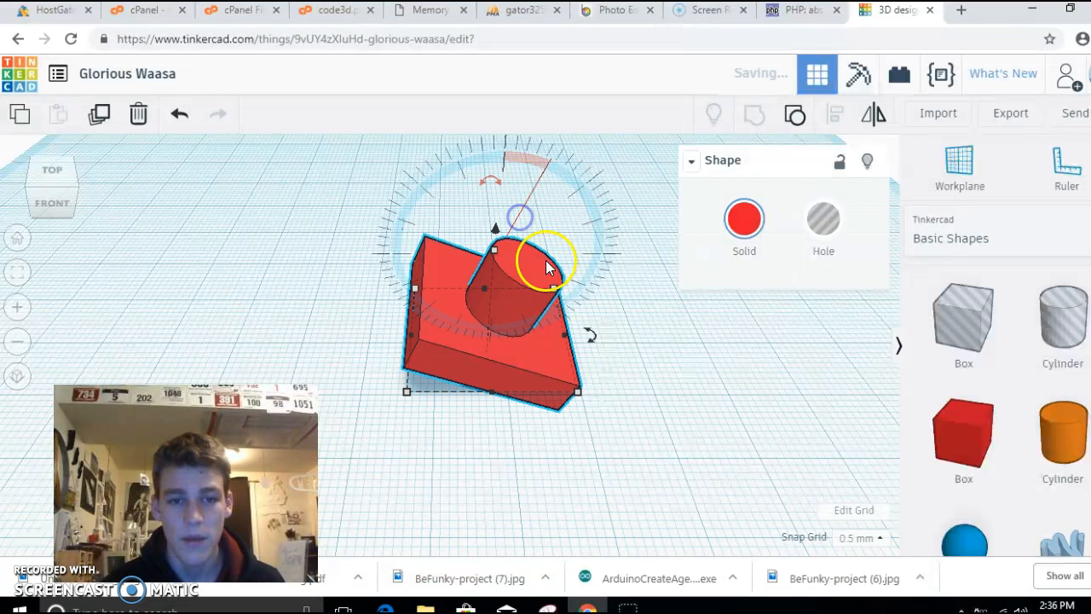
pyautogui.click(632, 317)
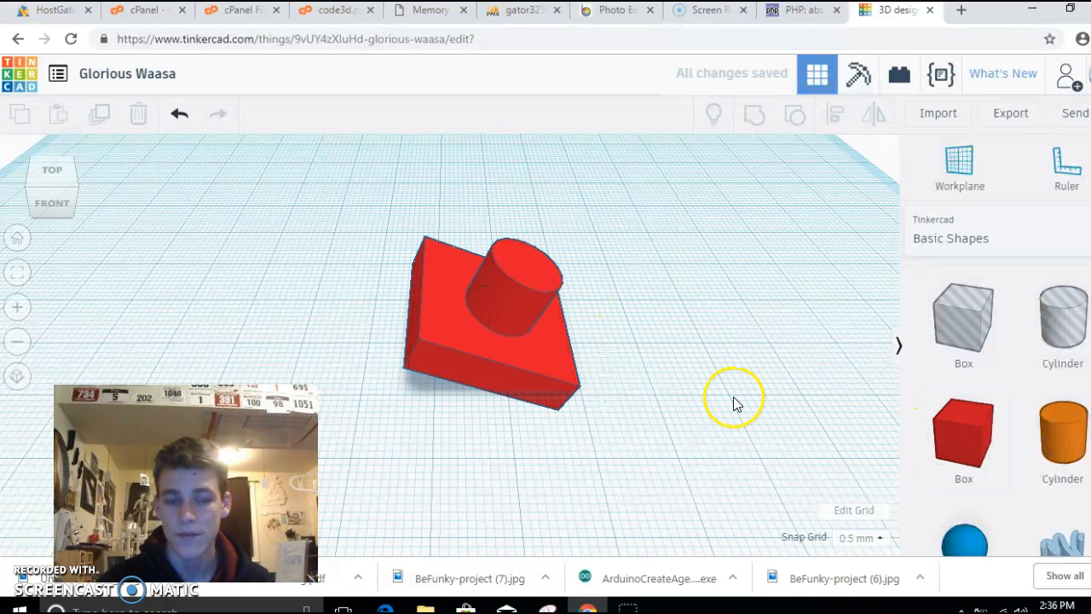
# - Stretch the tilted group wider by pulling its left side outward
pyautogui.click(434, 354)
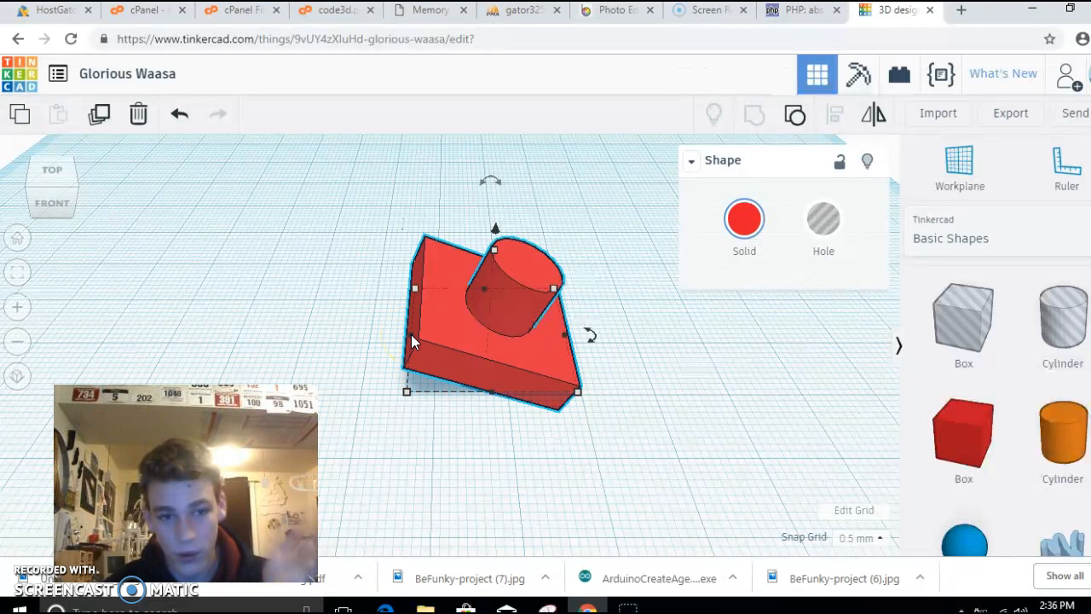
pyautogui.moveTo(411, 338); pyautogui.dragTo(346, 347)
pyautogui.click(709, 401)
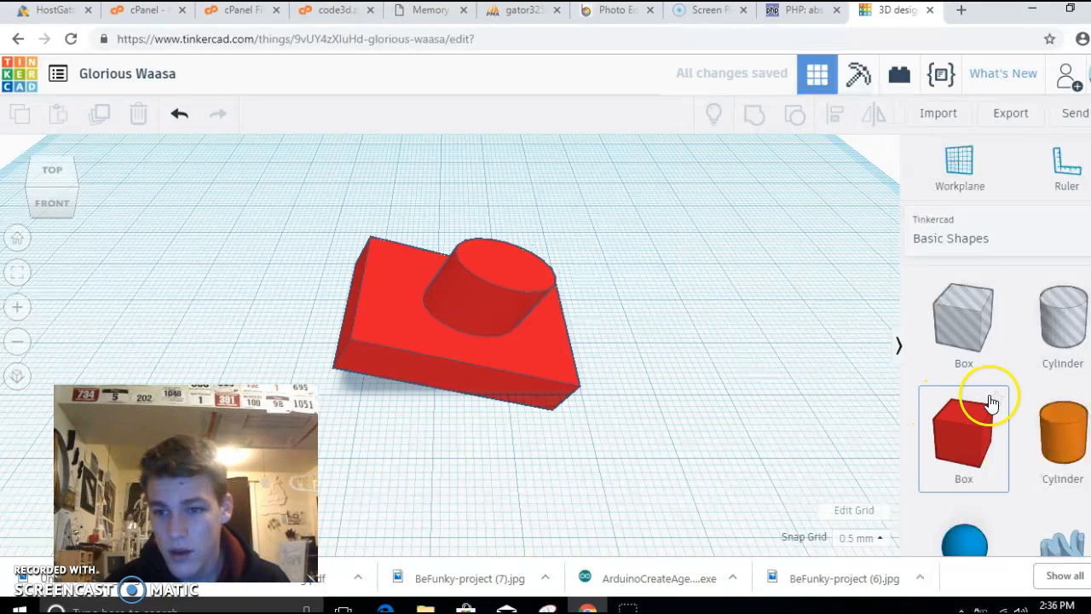
# - Place a box hole on the workplane and move it so that it overlaps the cylinder of the tilted shape
pyautogui.scroll(-1, 991, 402)
pyautogui.scroll(1, 989, 397)
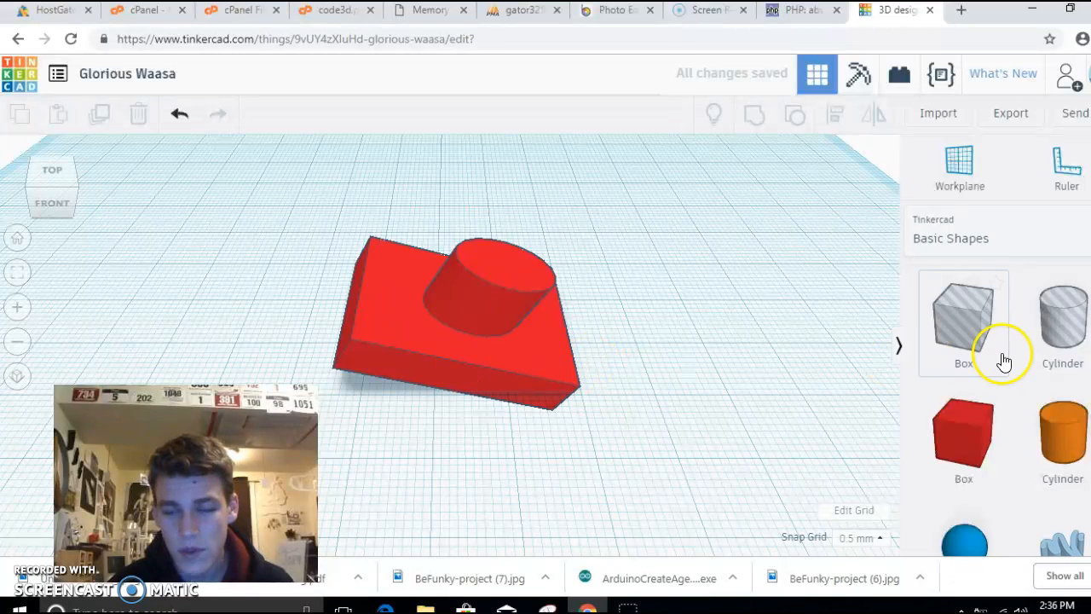
pyautogui.moveTo(962, 353); pyautogui.dragTo(768, 333)
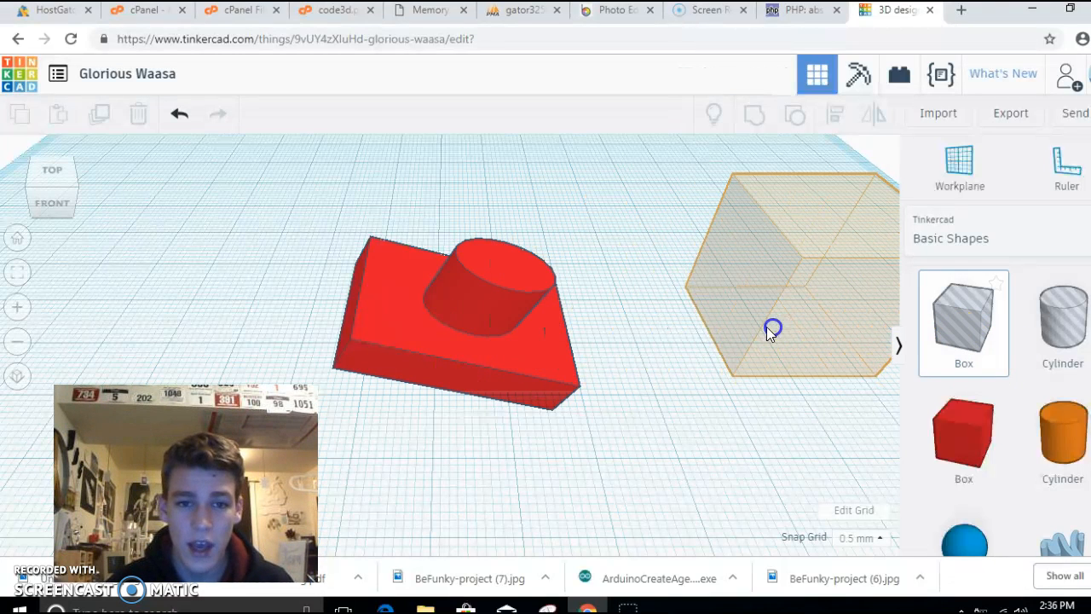
pyautogui.scroll(-2, 626, 301)
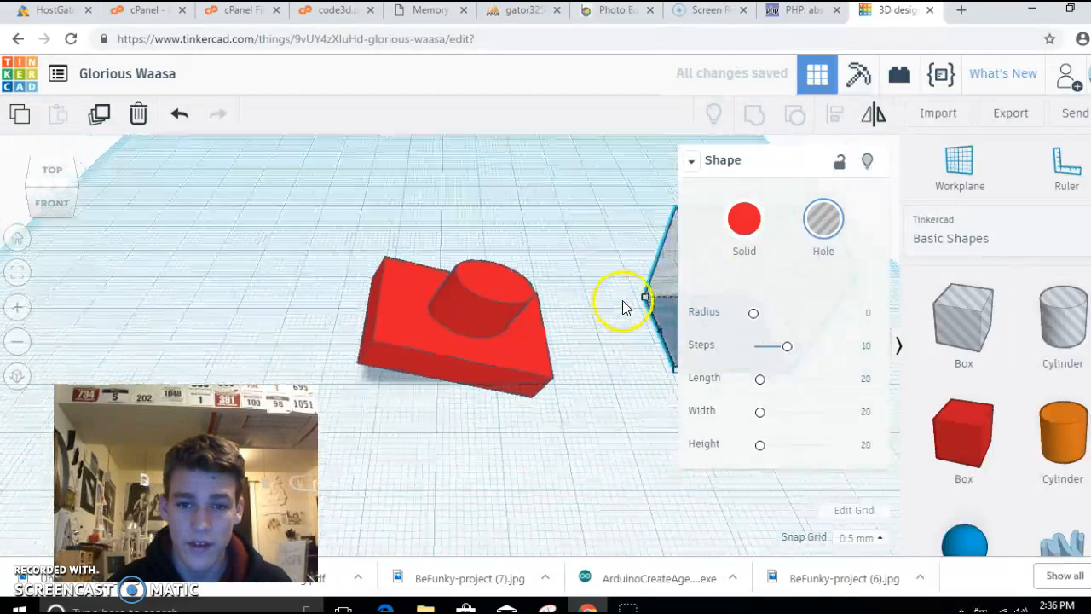
pyautogui.moveTo(645, 305); pyautogui.dragTo(532, 324)
pyautogui.moveTo(602, 318); pyautogui.dragTo(512, 322)
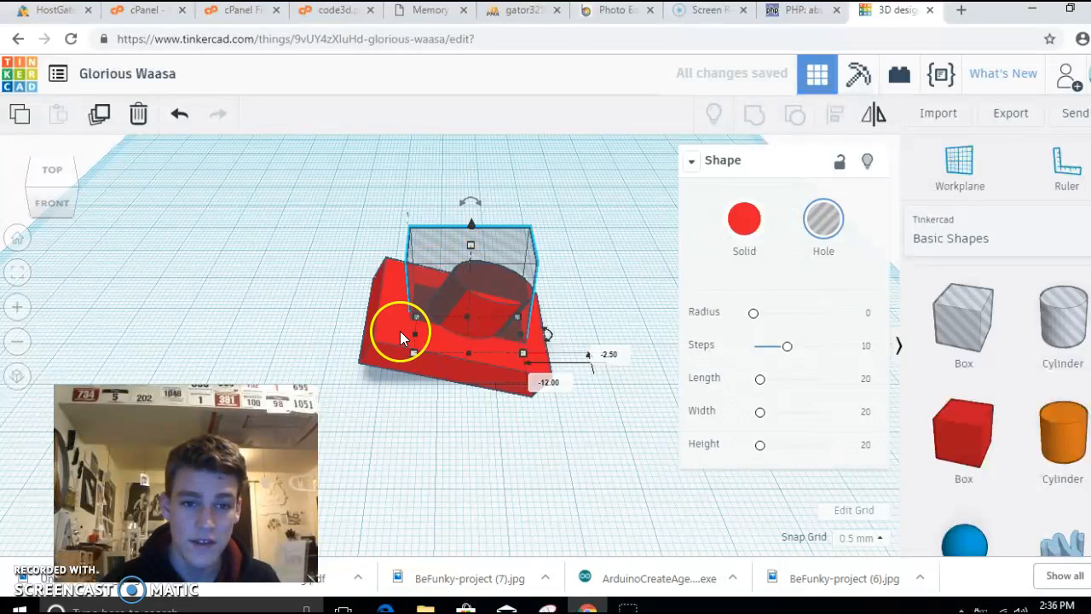
pyautogui.moveTo(398, 333); pyautogui.dragTo(398, 332, button='right')
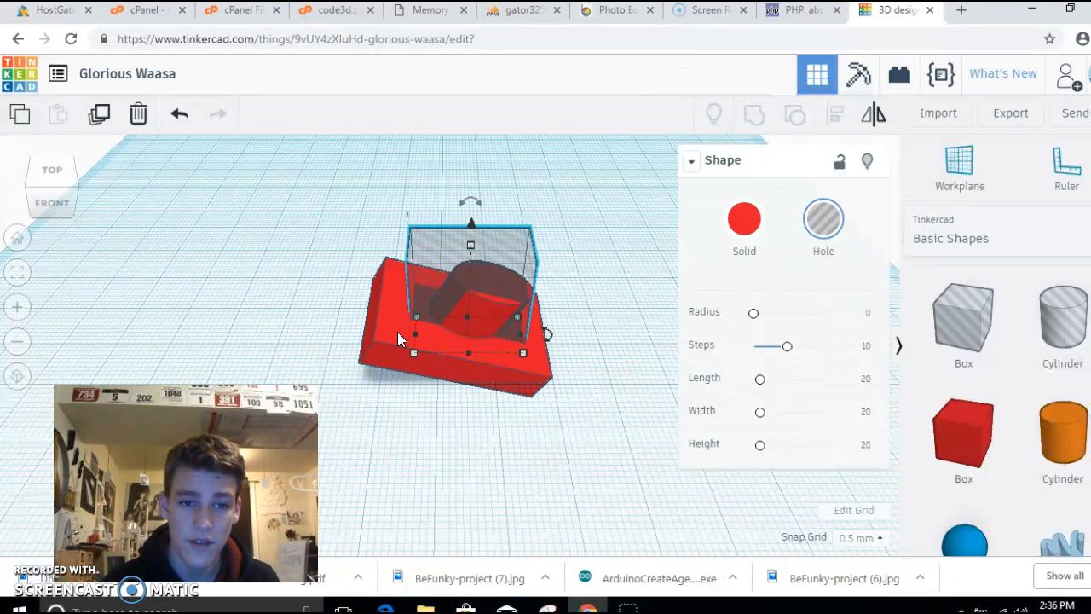
# - Select the tilted red shape together with the box hole and group them to cut the hole out
pyautogui.keyDown('shift'); pyautogui.click(398, 334); pyautogui.keyUp('shift')
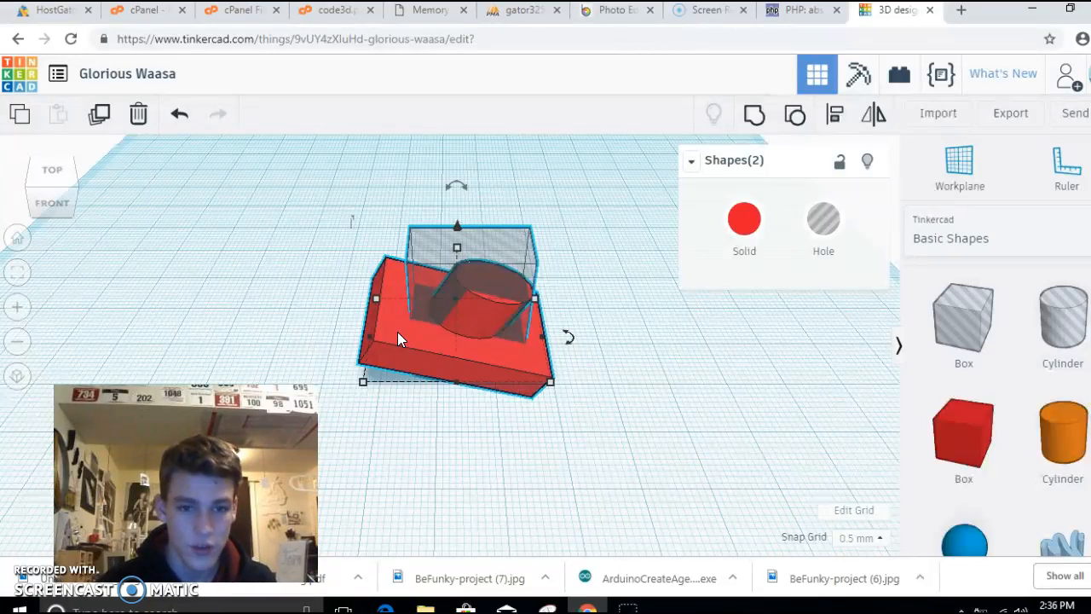
pyautogui.hotkey('ctrl', 'g')
pyautogui.click(618, 349)
pyautogui.click(641, 341)
# - Examine the box-shaped cut through the slab and the remaining part of the cylinder from several sides
pyautogui.moveTo(641, 341); pyautogui.dragTo(597, 343, button='right')
pyautogui.moveTo(611, 401); pyautogui.dragTo(457, 326, button='right')
pyautogui.click(457, 326)
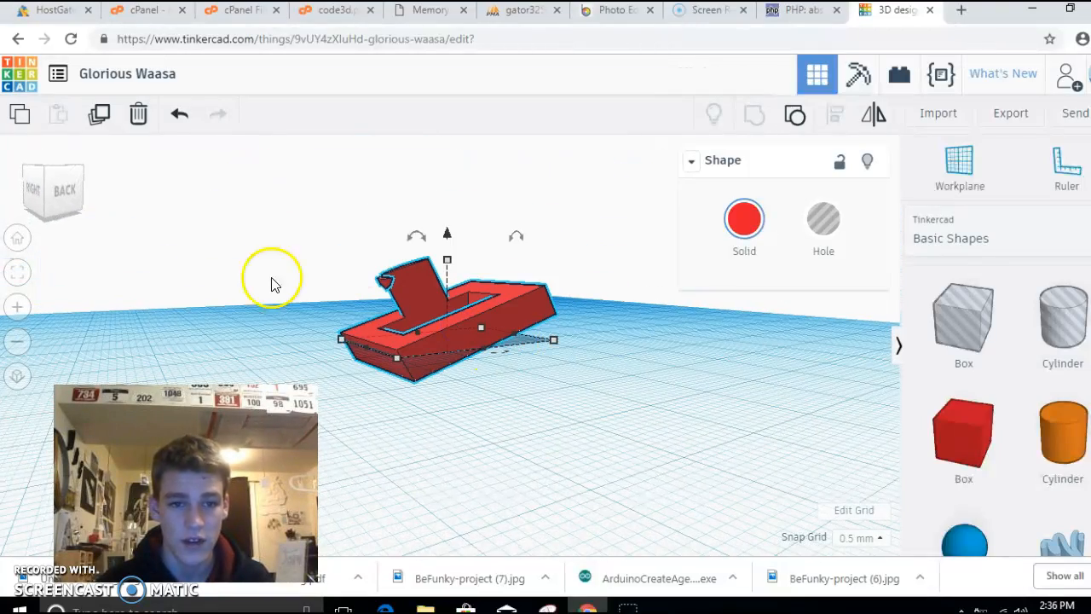
pyautogui.click(662, 467)
pyautogui.moveTo(835, 452); pyautogui.dragTo(734, 447, button='right')
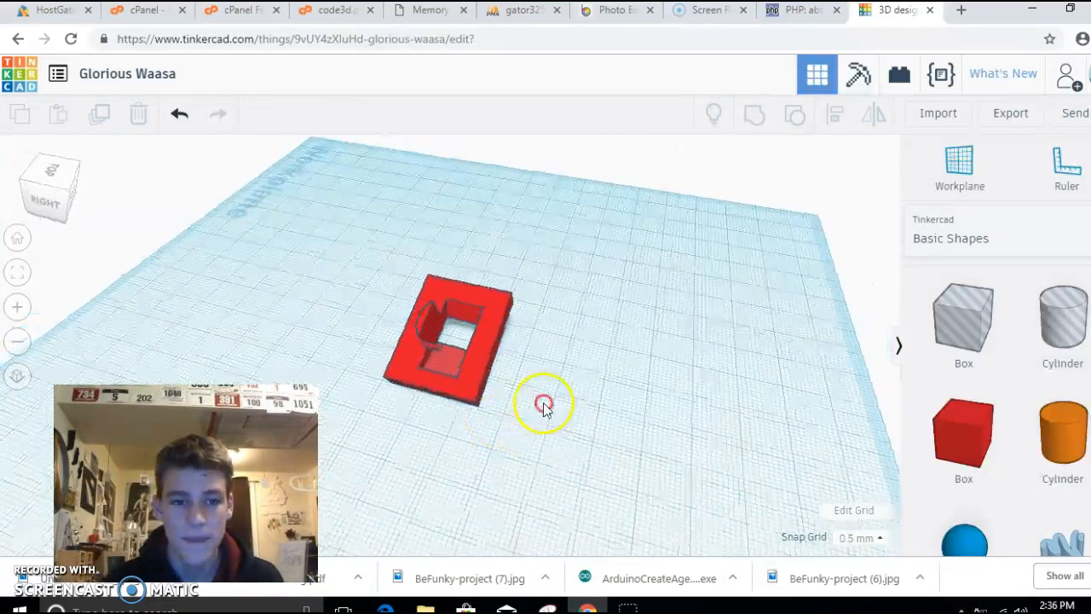
pyautogui.moveTo(544, 404); pyautogui.dragTo(594, 397, button='right')
pyautogui.scroll(2, 461, 403)
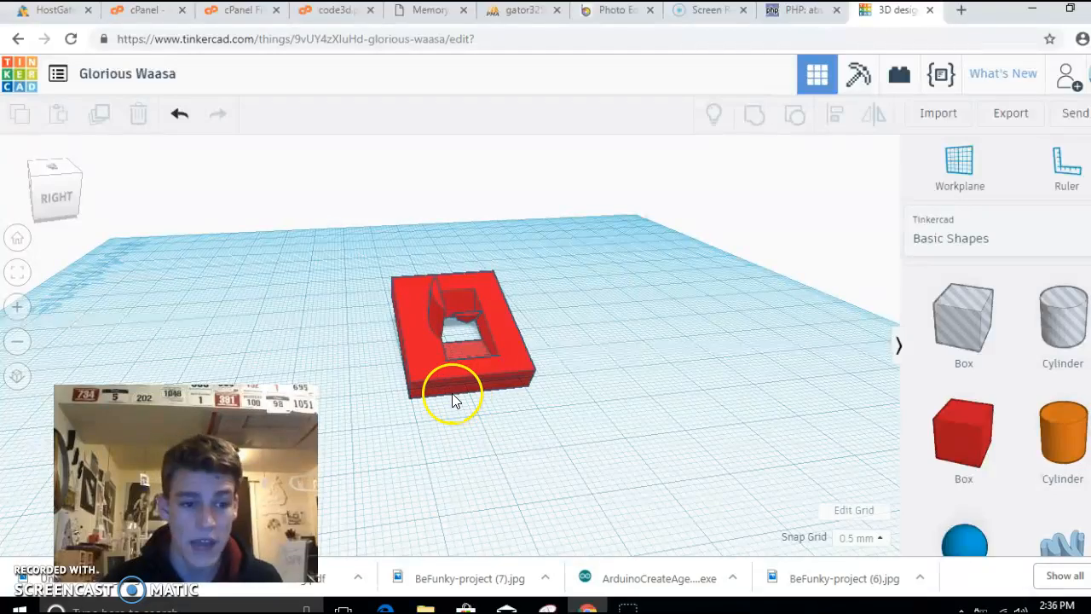
pyautogui.moveTo(484, 352); pyautogui.dragTo(407, 353, button='right')
# - Move the cut shape across the workplane by about 16 mm sideways and 7.5 mm front-to-back, and view the snap grid options
pyautogui.moveTo(429, 352); pyautogui.dragTo(504, 344)
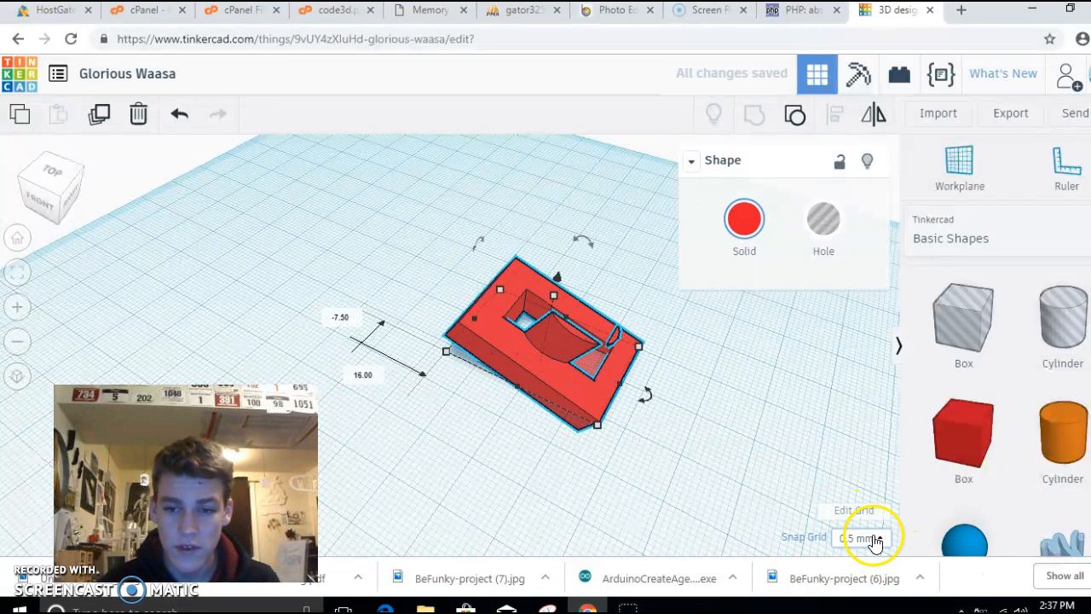
pyautogui.click(871, 539)
pyautogui.click(874, 539)
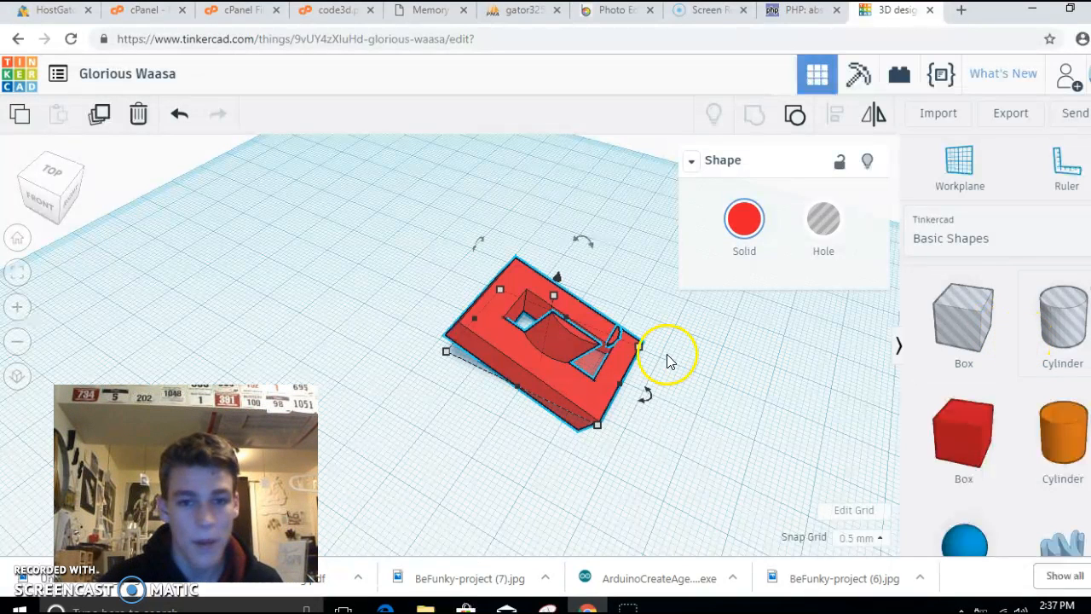
# - Copy and paste the cut shape, and delete the pasted duplicate
pyautogui.hotkey('ctrl', 'c')
pyautogui.hotkey('ctrl', 'v')
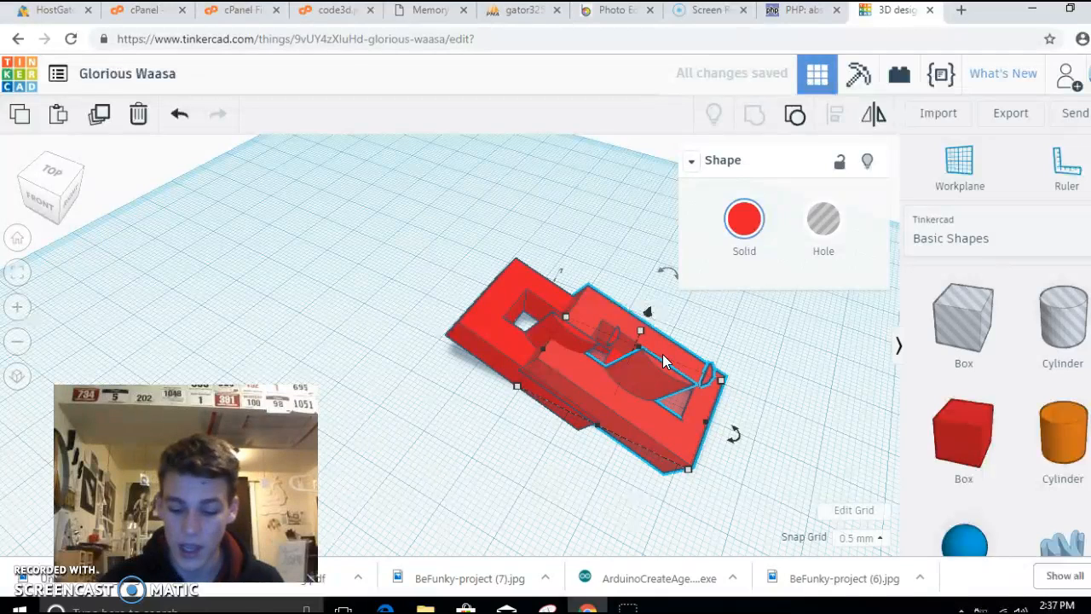
pyautogui.press('Delete')
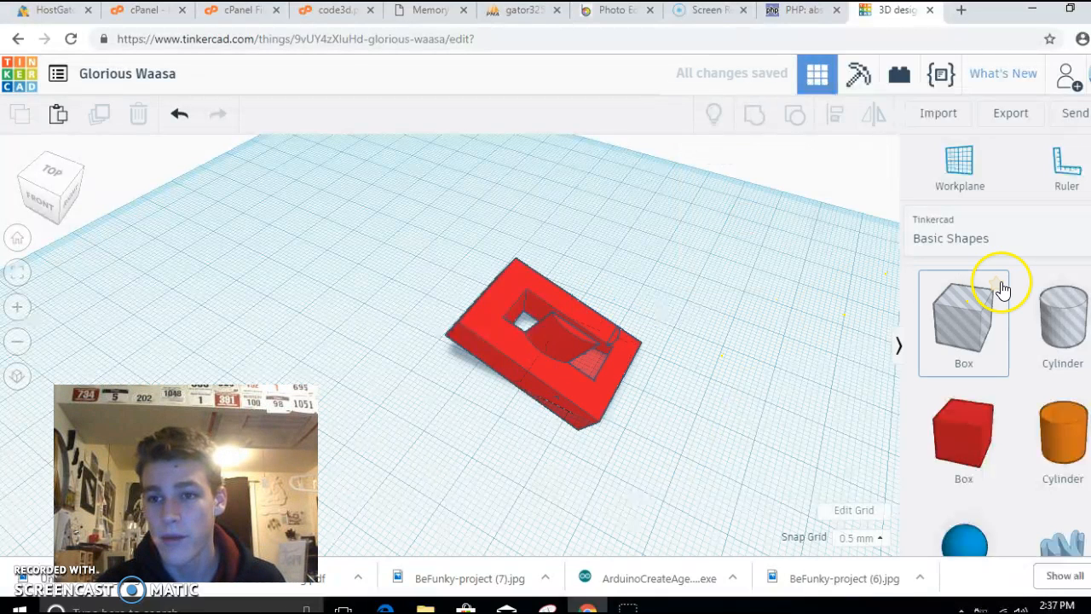
# - View the file formats offered for exporting everything in the design, and close the export options without downloading
pyautogui.scroll(-1, 1002, 303)
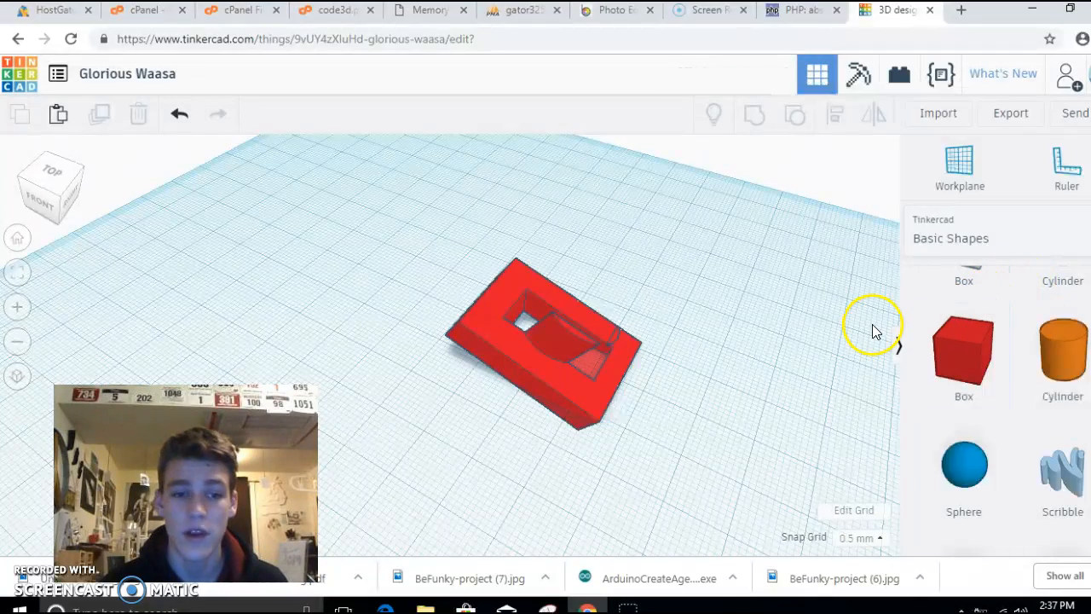
pyautogui.scroll(3, 872, 329)
pyautogui.click(1010, 115)
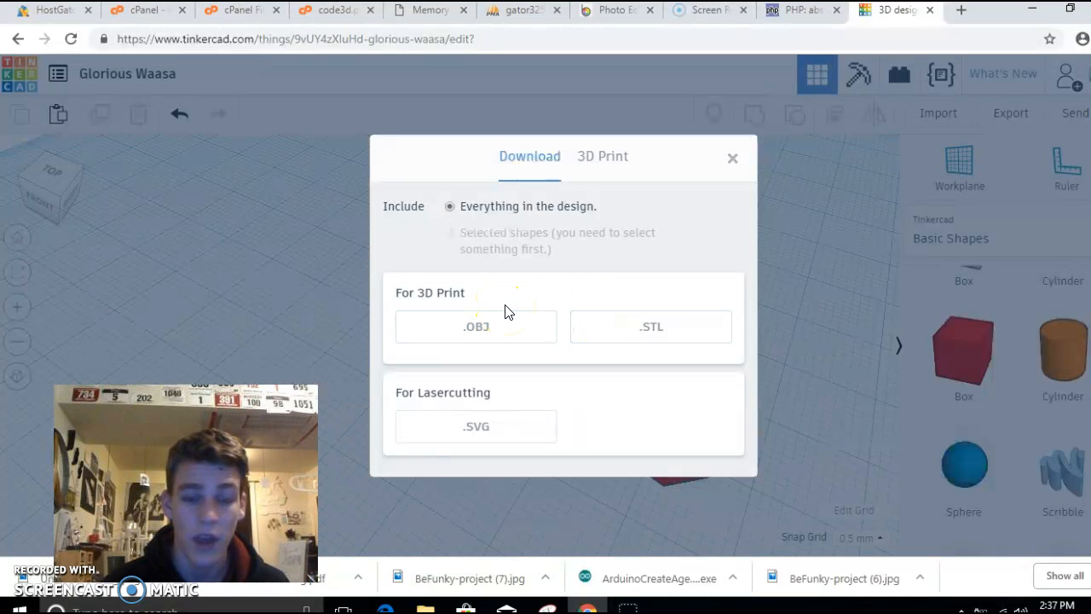
pyautogui.click(733, 160)
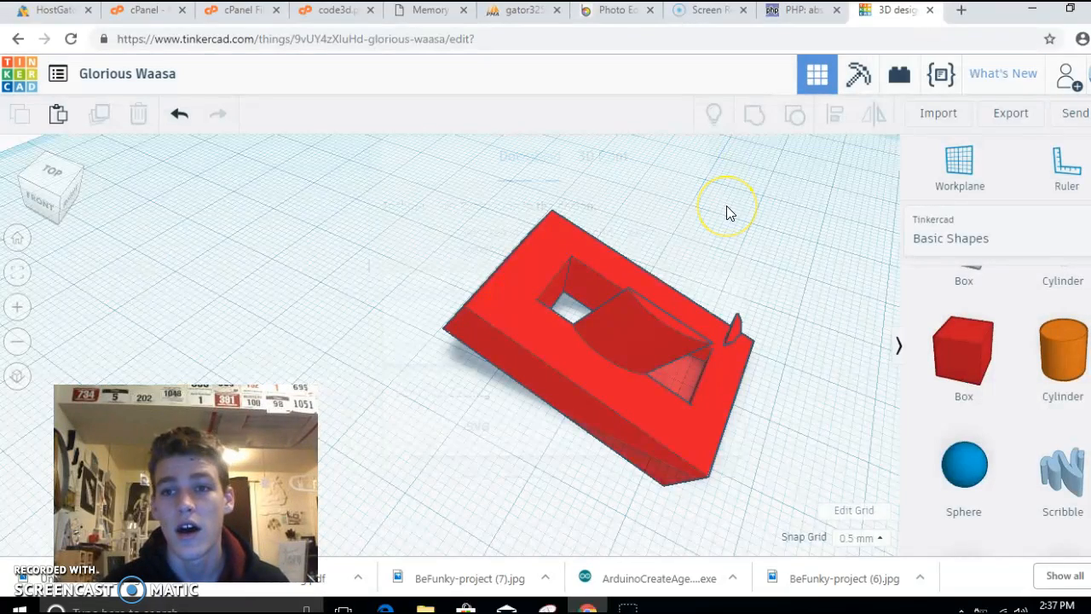
pyautogui.scroll(-2, 726, 213)
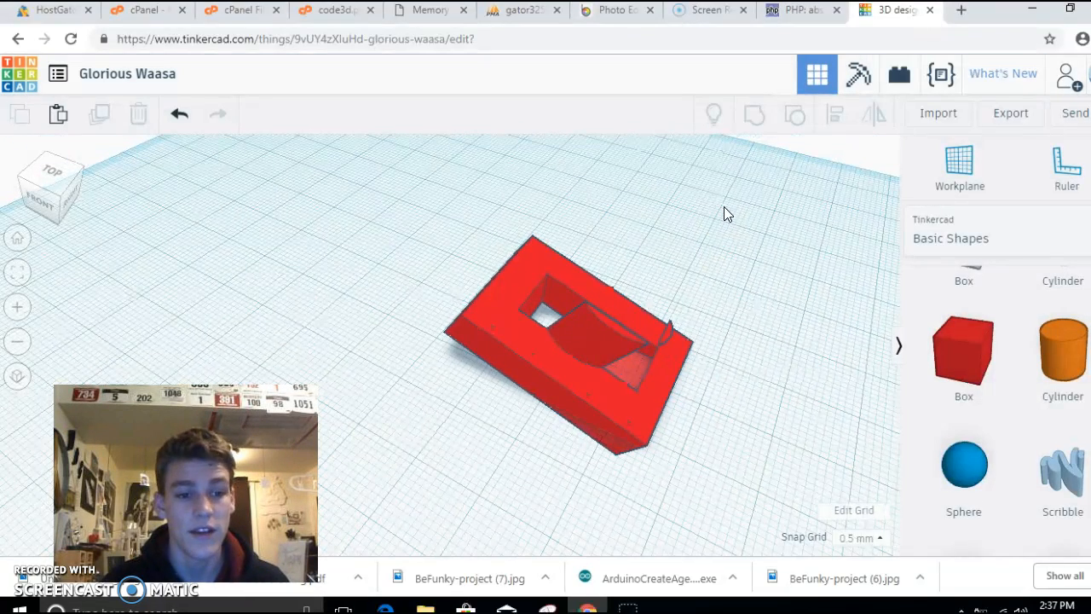